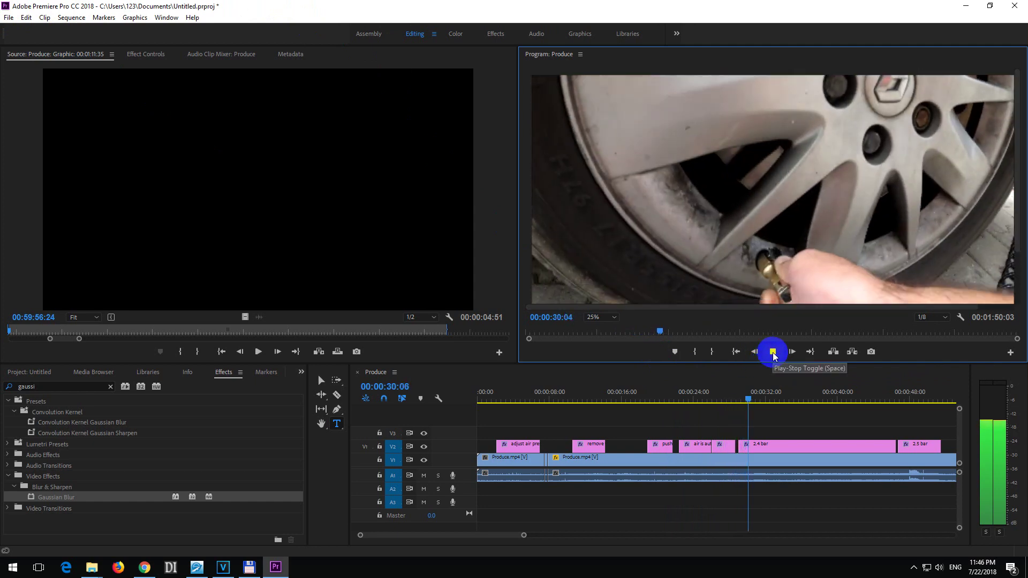
Add starting position and scale keyframes to the long Produce.mp4 clip on V1 at 00:00:23:33.
click(773, 354)
drag(756, 403, 662, 410)
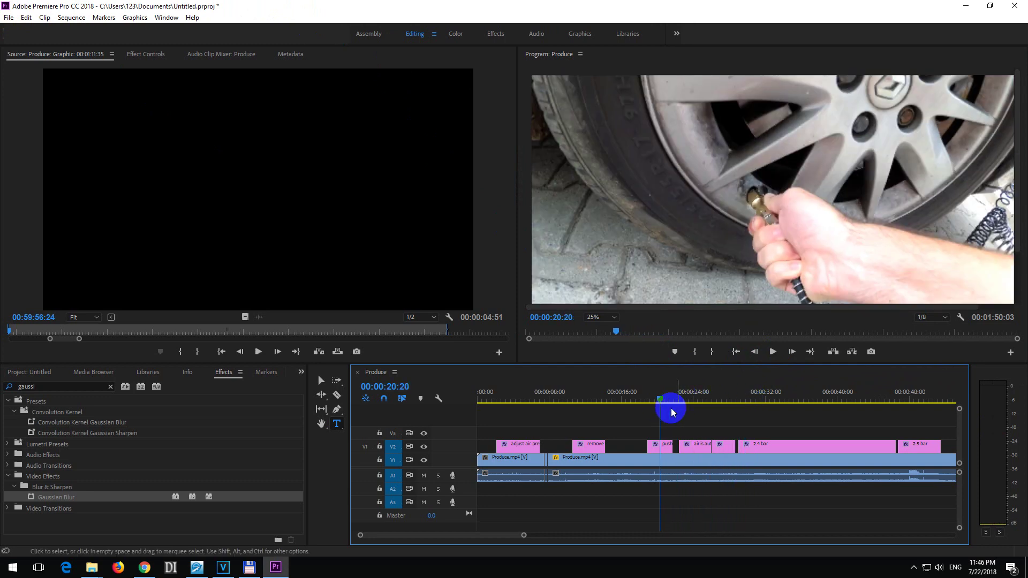
click(769, 358)
click(774, 355)
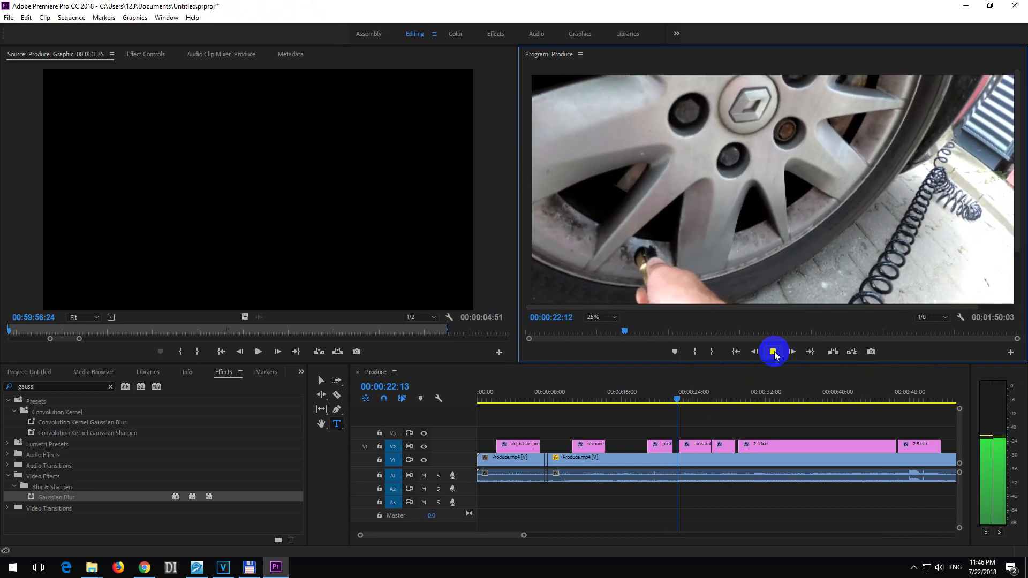
click(774, 353)
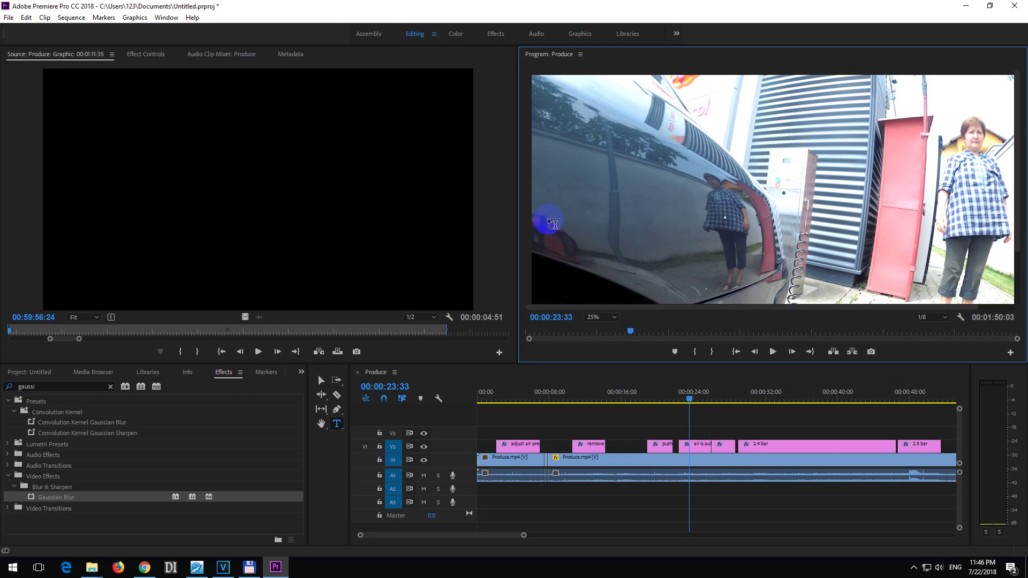
click(685, 462)
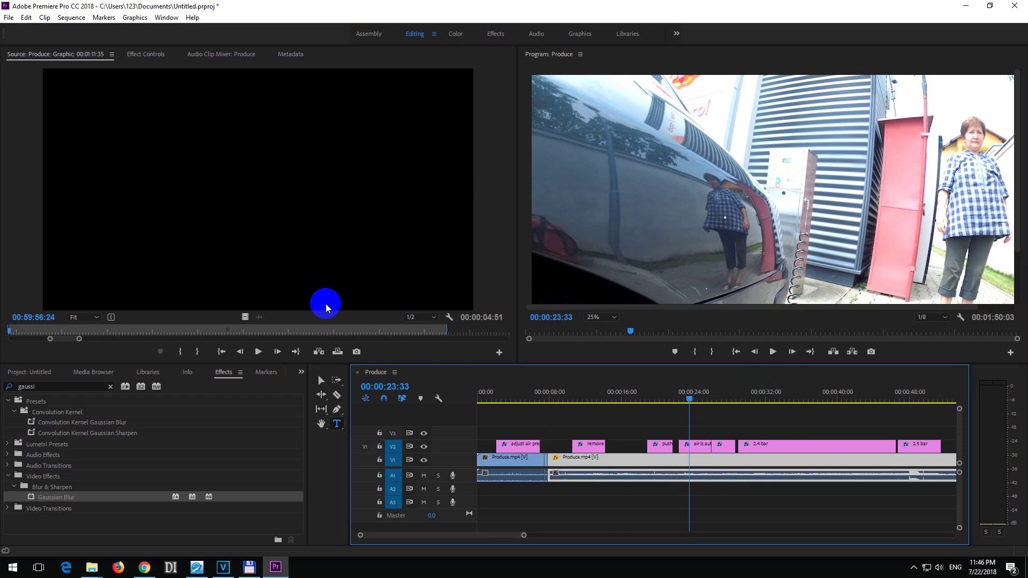
click(150, 58)
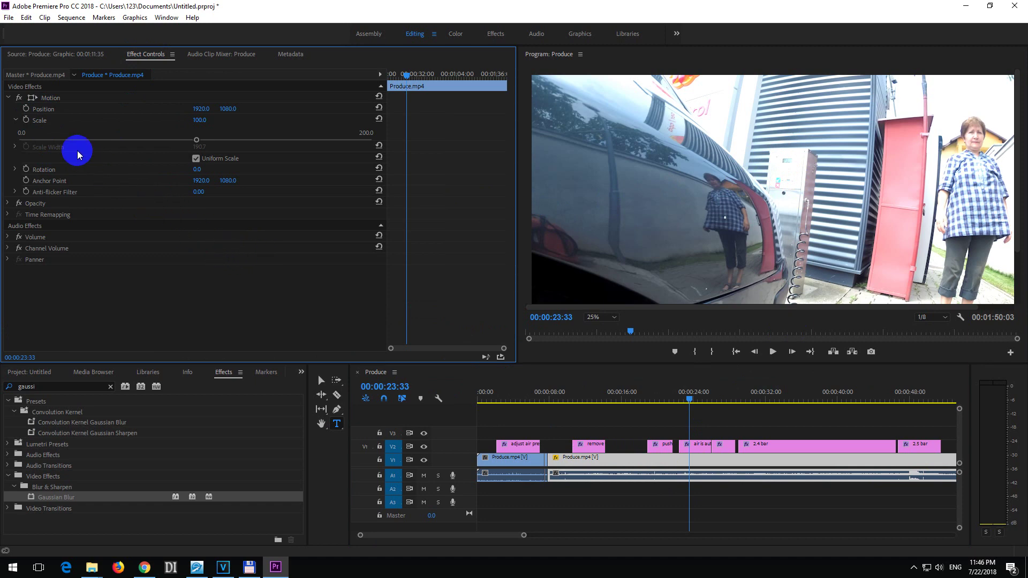
click(26, 110)
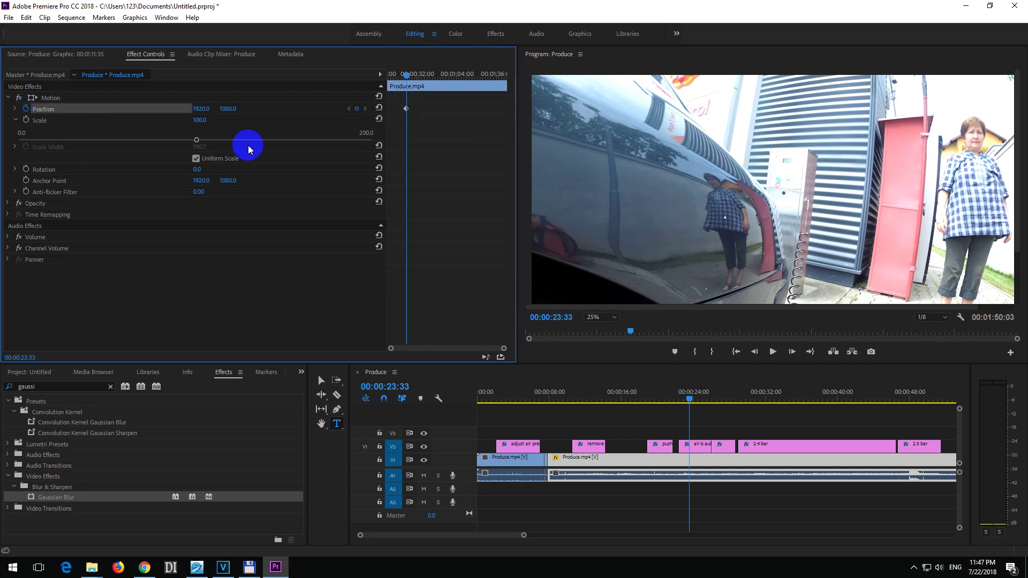
click(25, 123)
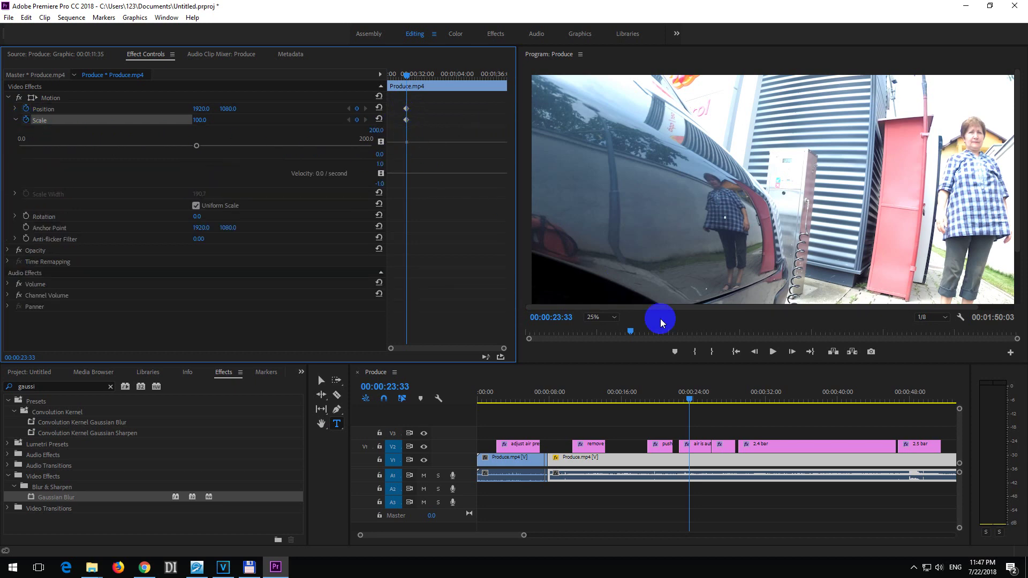
Advance to 00:00:24:26 and increase the clip's scale to 271 to zoom in on the air pump display.
click(773, 353)
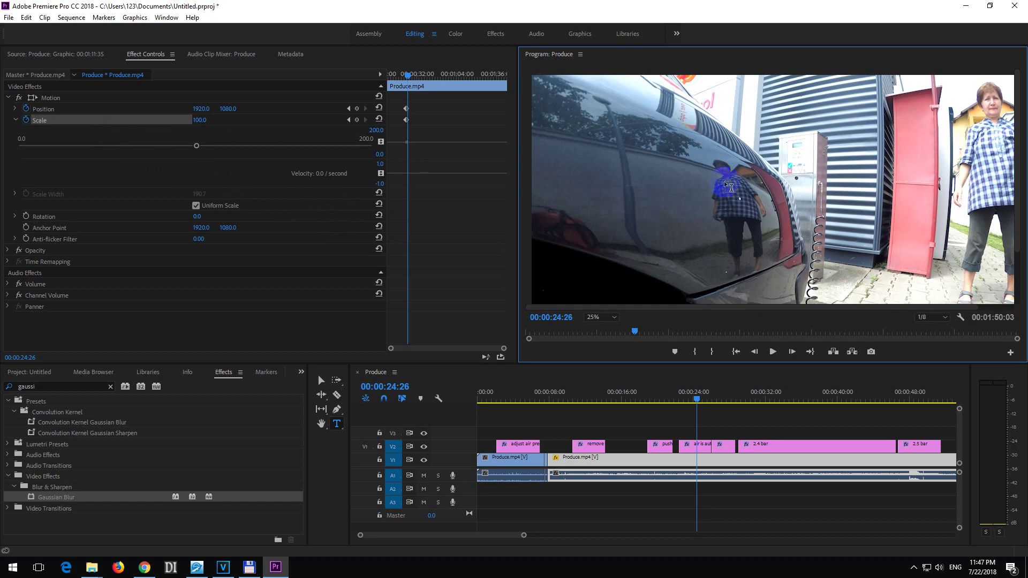
click(800, 158)
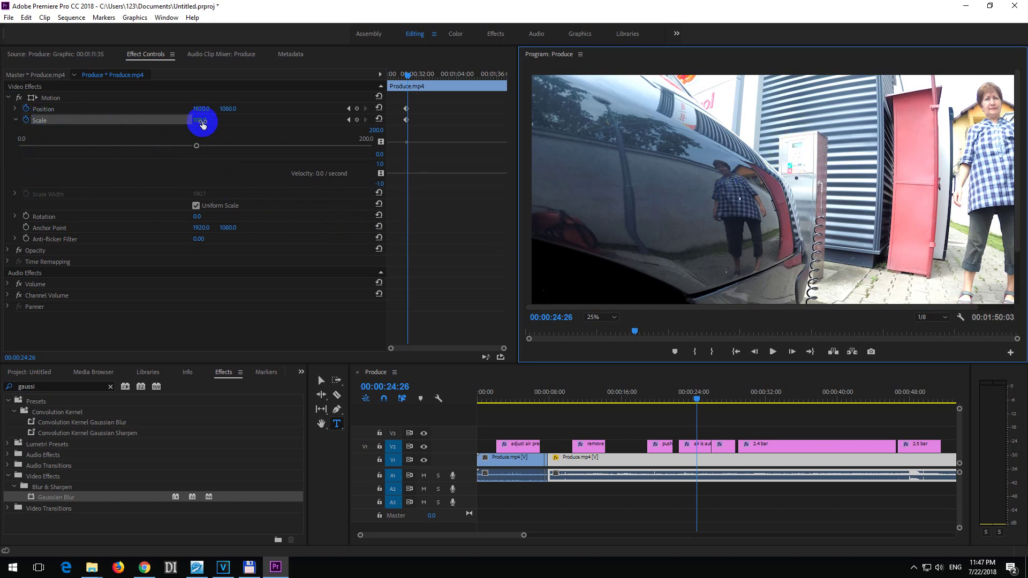
drag(201, 124, 229, 121)
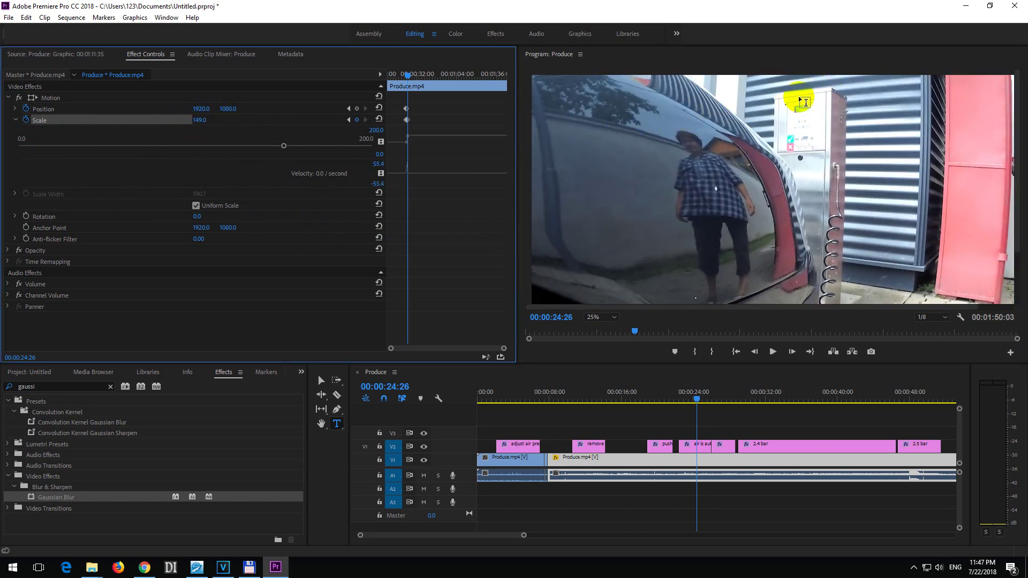
drag(199, 121, 75, 155)
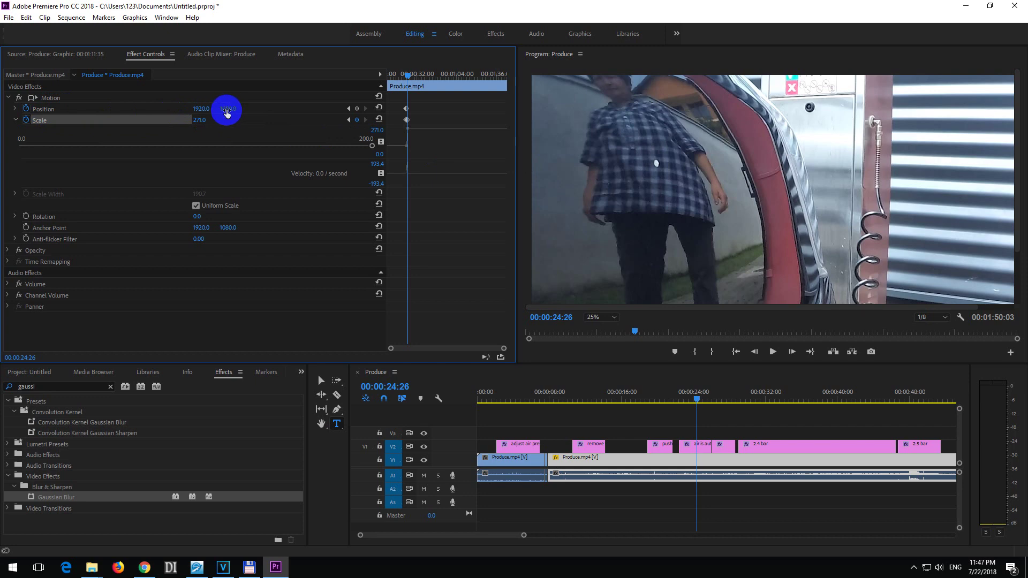
Set the clip's position to 1618, 2444 at 00:00:24:26 so the air pump display is in frame.
drag(227, 112, 766, 118)
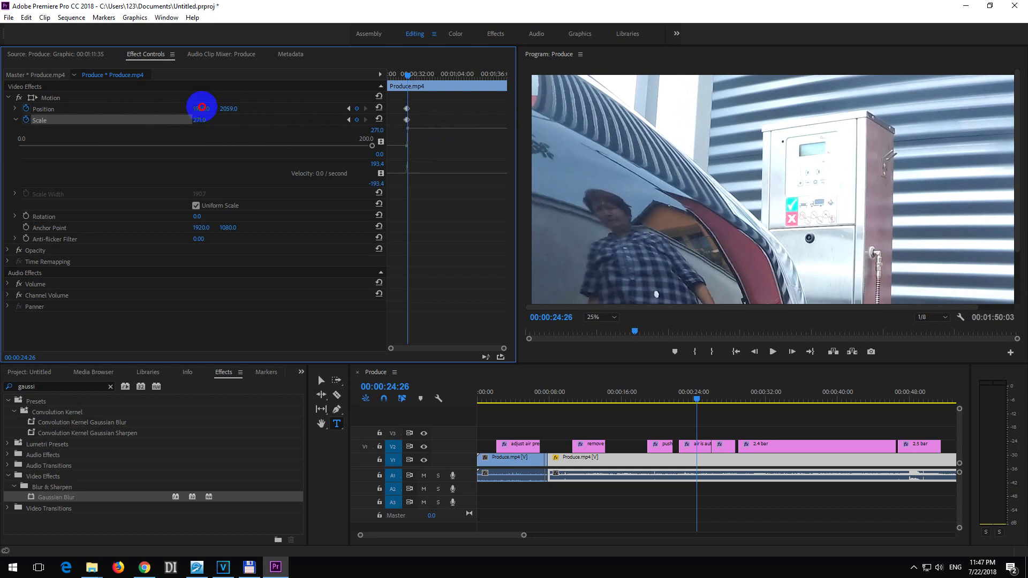
drag(202, 107, 39, 129)
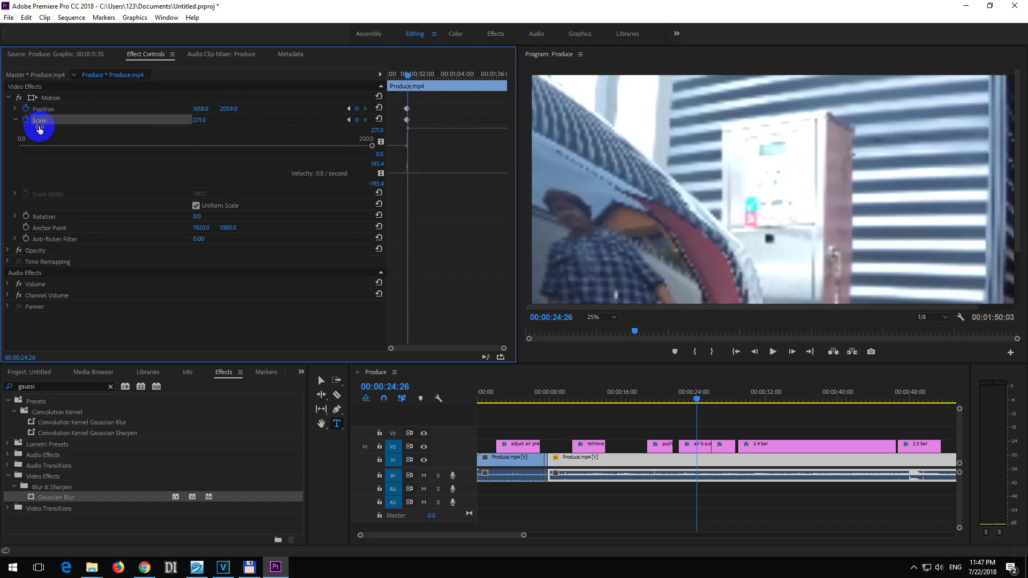
drag(222, 108, 431, 116)
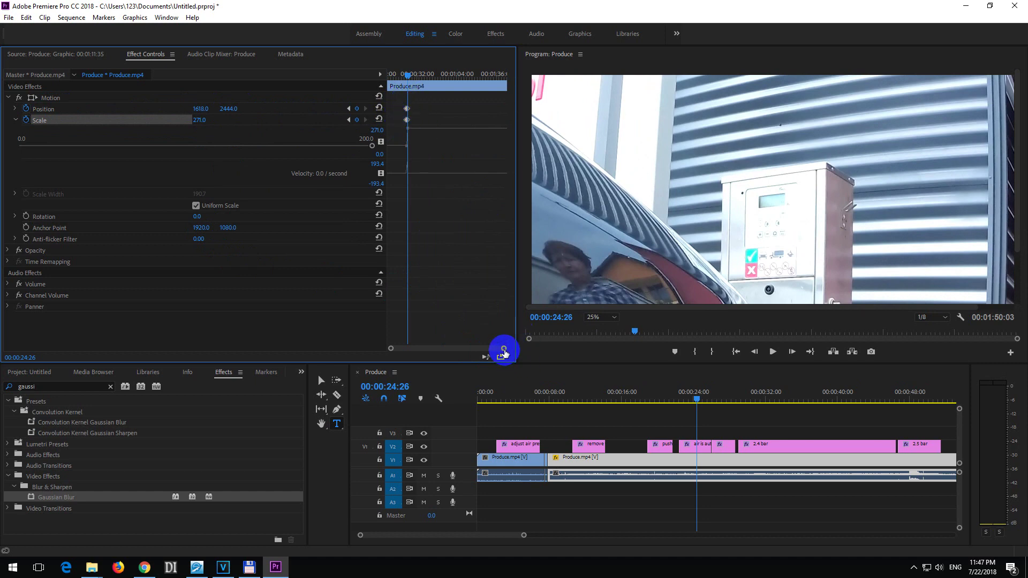
drag(503, 349, 454, 351)
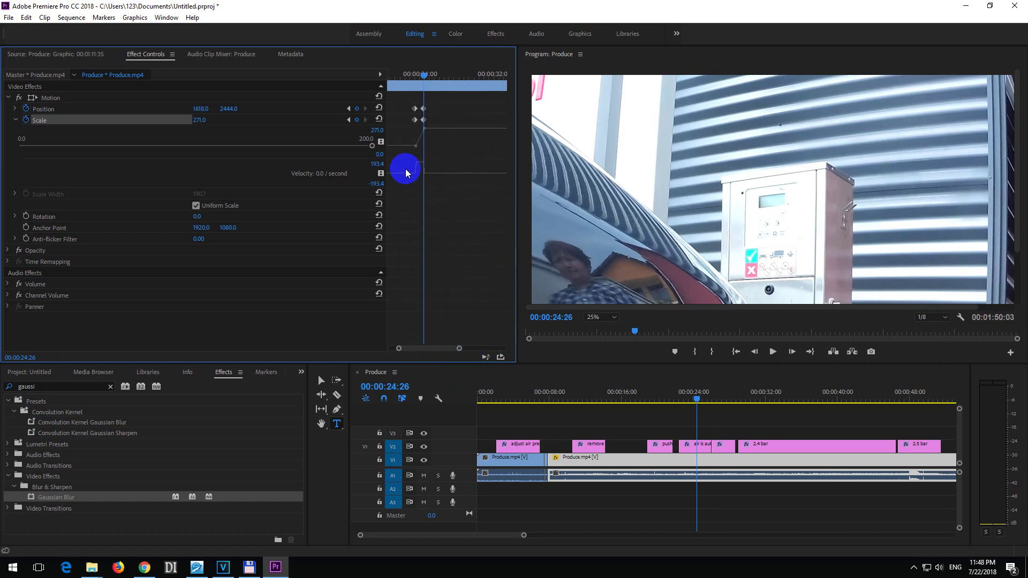
click(412, 150)
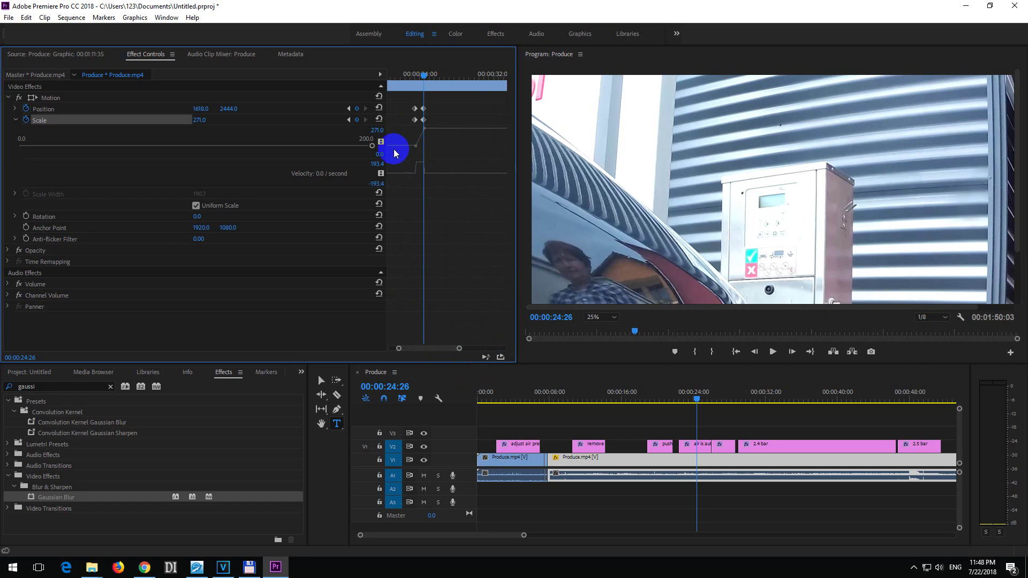
drag(395, 153, 418, 154)
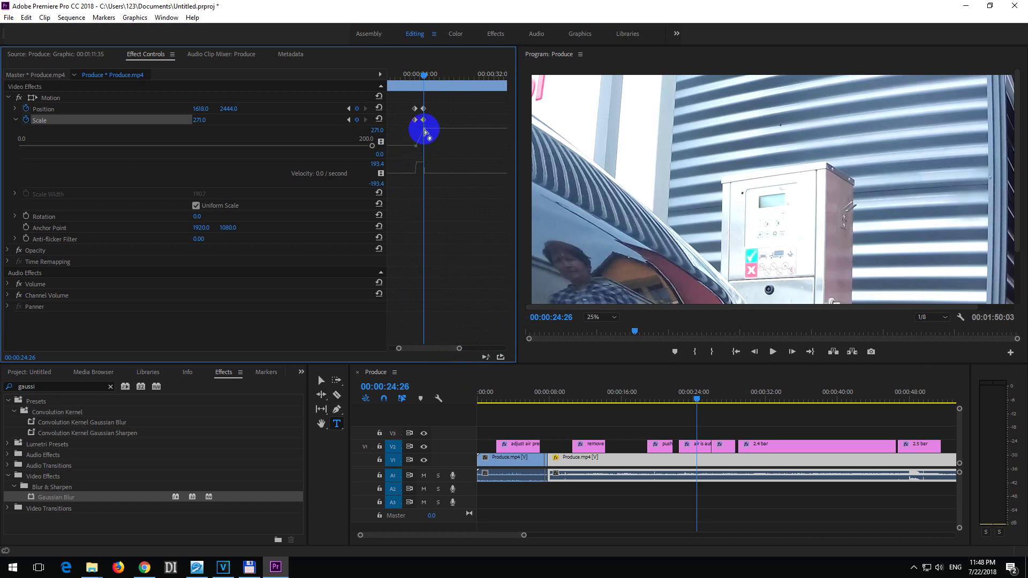
drag(423, 130, 431, 132)
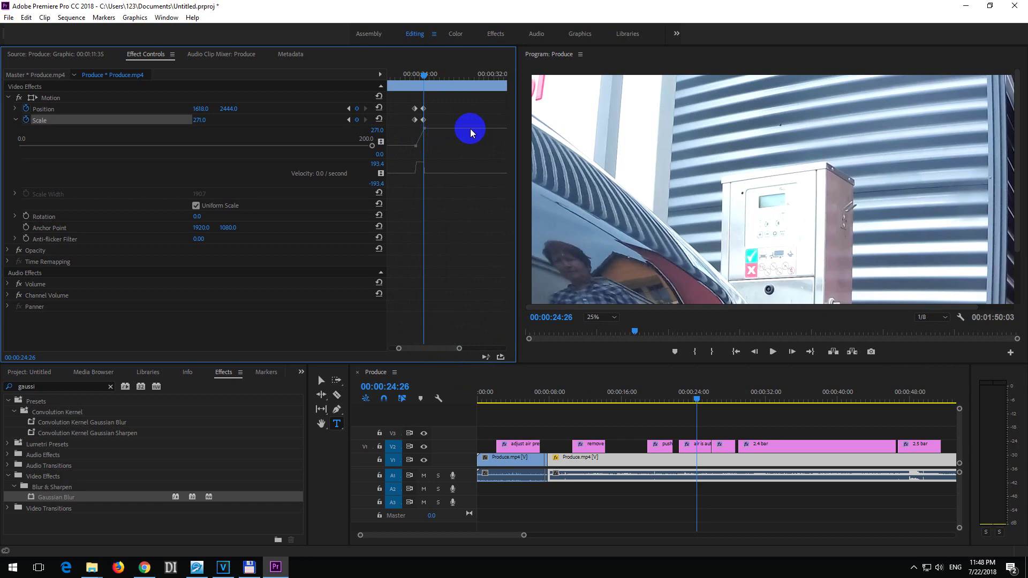
Add position and scale keyframes at 00:00:27:42 to hold the zoomed-in framing until that time.
click(772, 352)
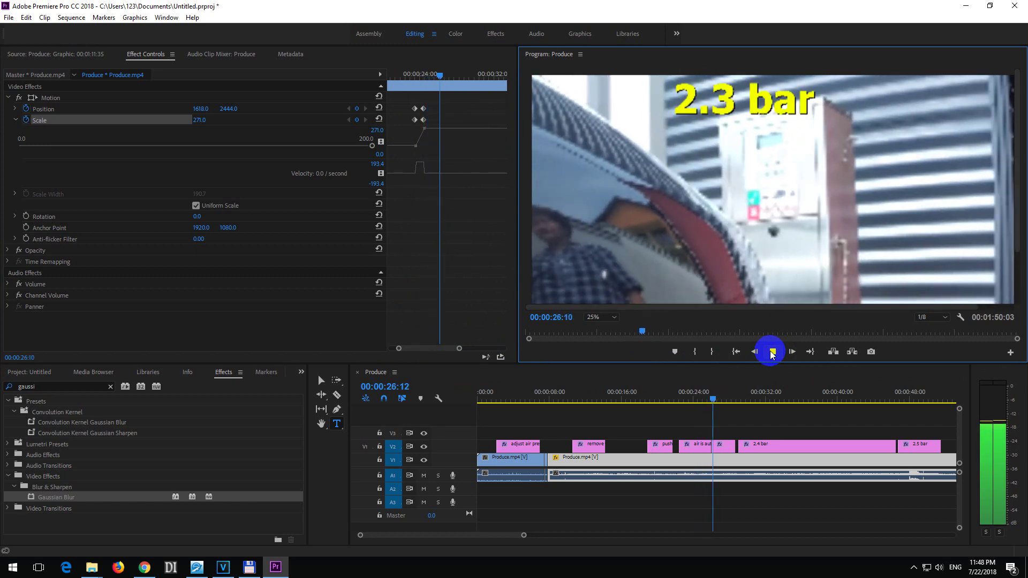
click(772, 351)
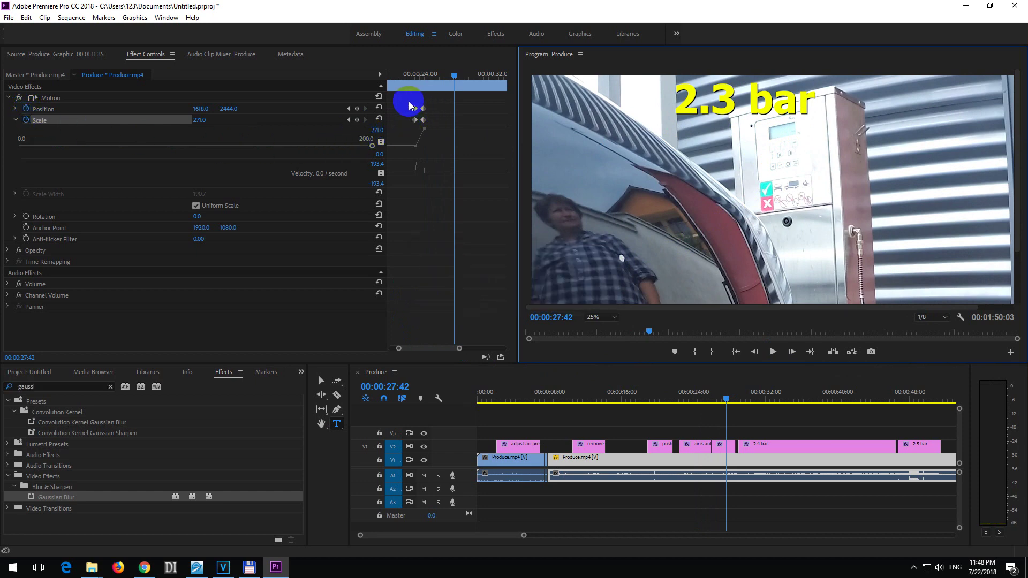
click(357, 109)
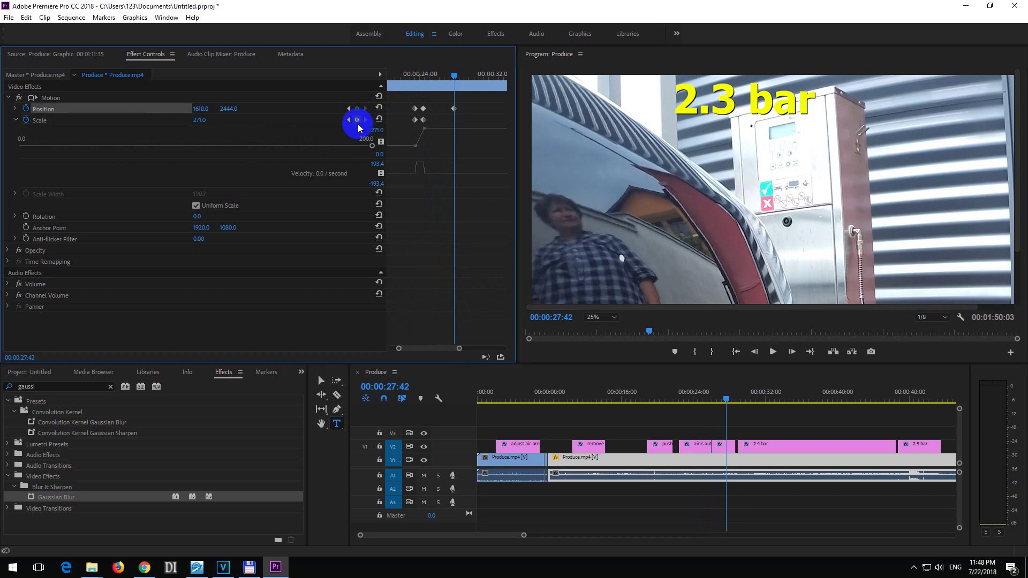
click(357, 121)
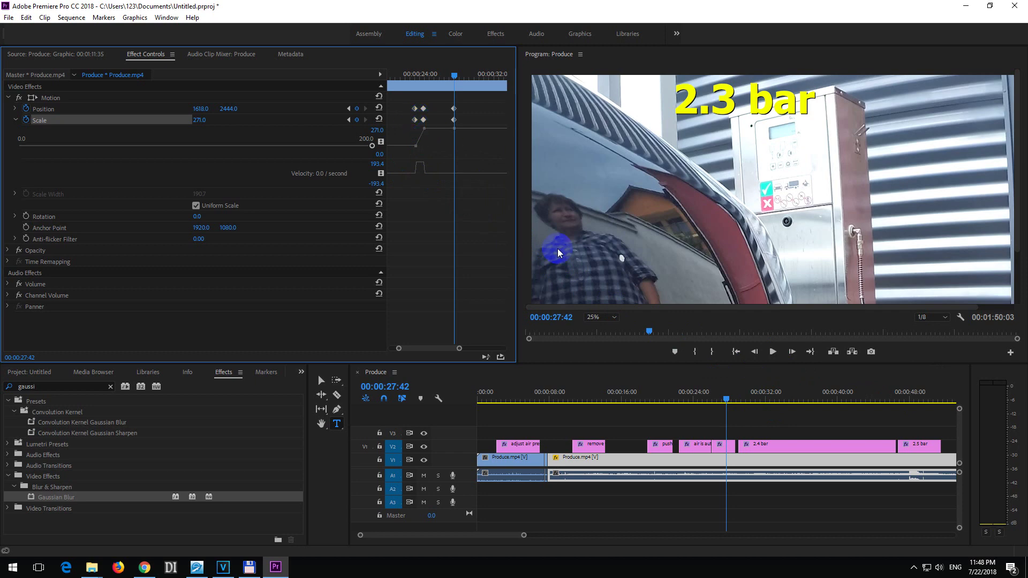
Advance to 00:00:28:47 and reset the clip's scale to 100 and position to 1920, 1080 to end the zoom.
click(773, 352)
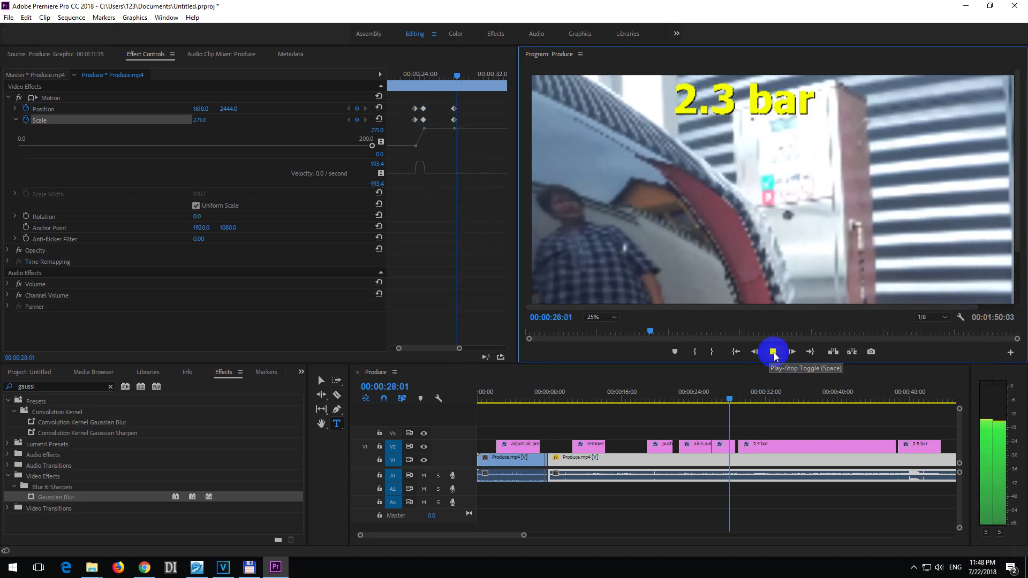
click(773, 352)
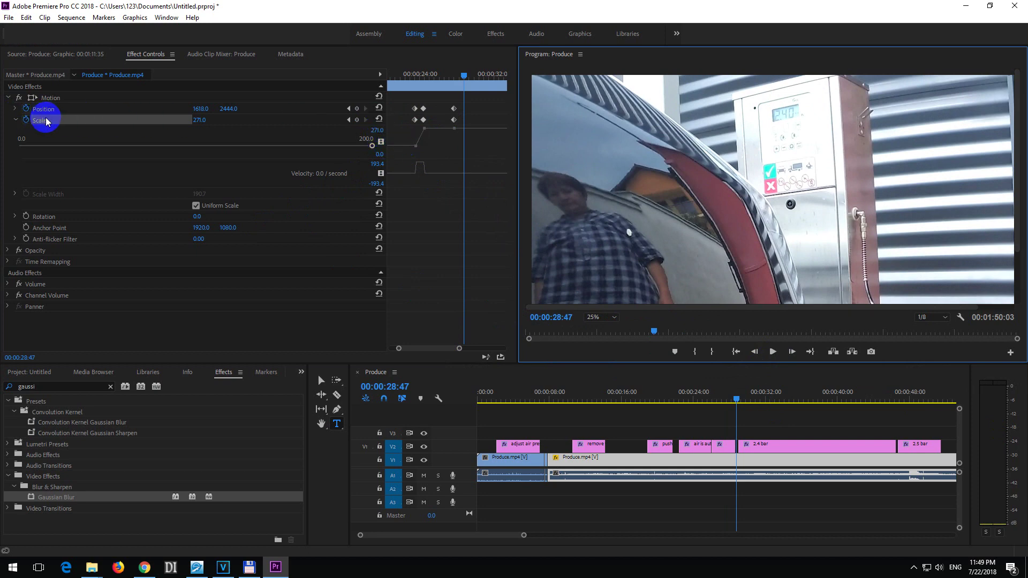
click(378, 119)
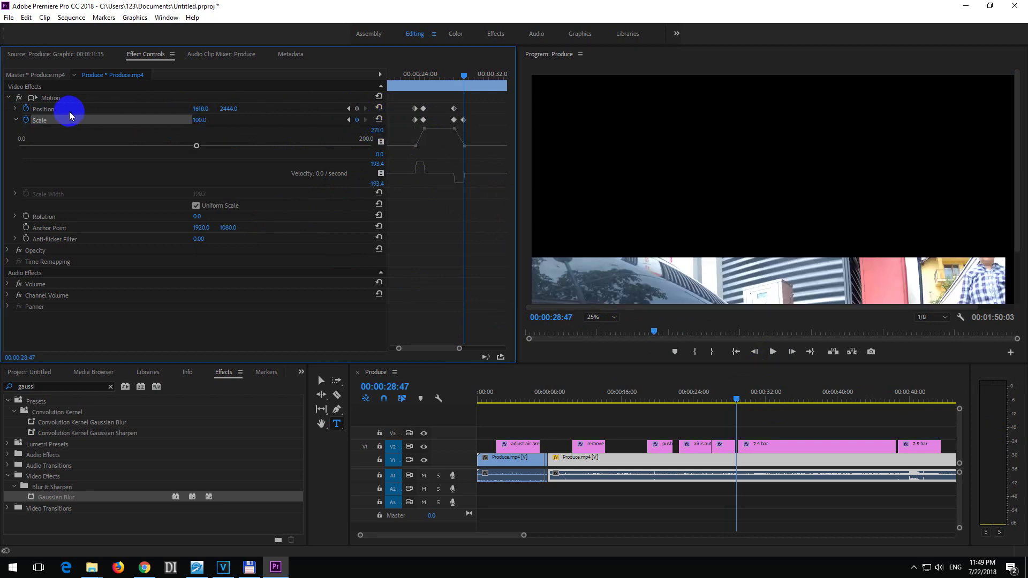
click(378, 108)
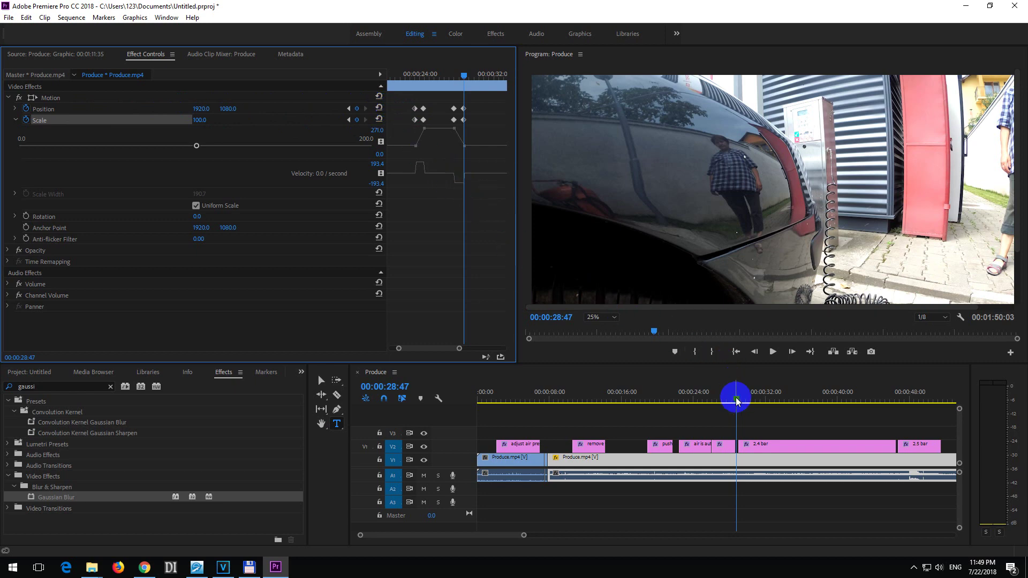
Play back the zoom animation from 00:00:17:15 to about 00:00:33:06.
drag(736, 400, 632, 393)
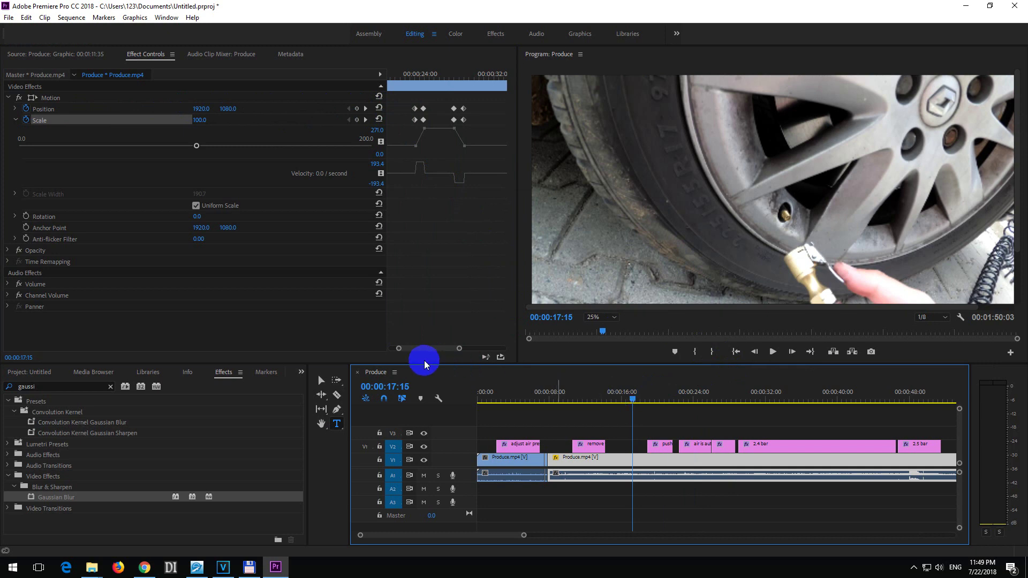
drag(461, 350, 476, 347)
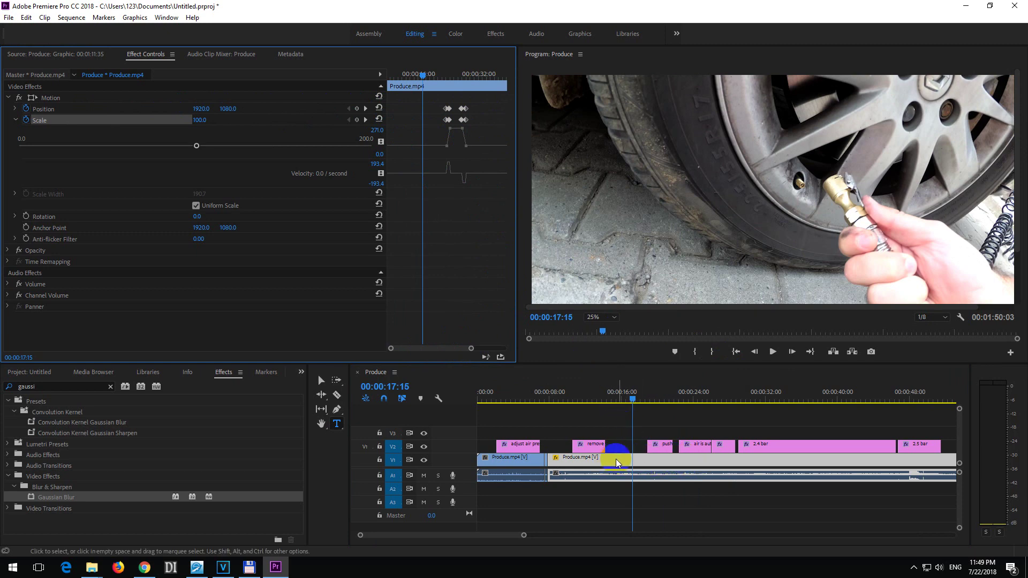
click(773, 352)
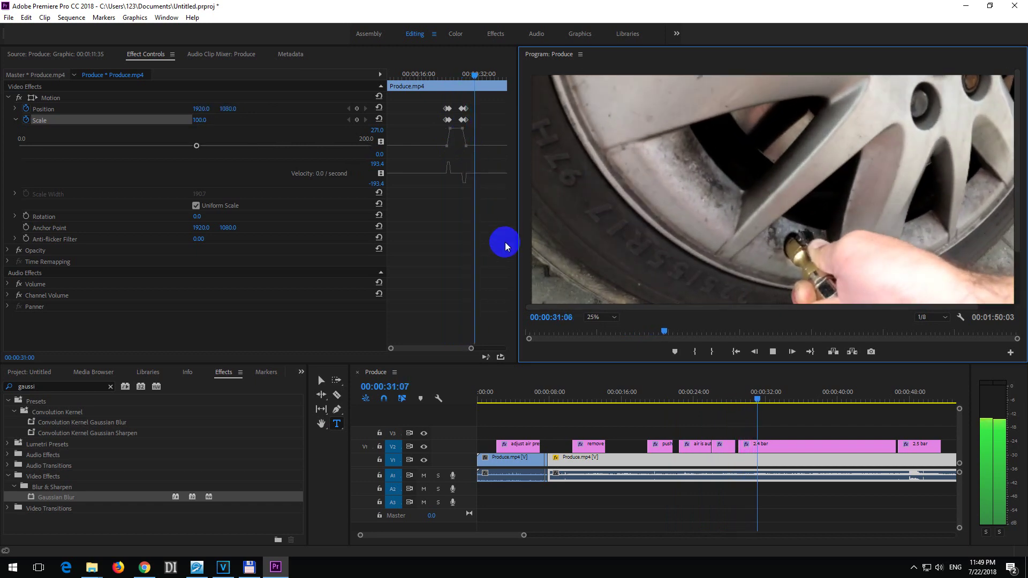
click(773, 352)
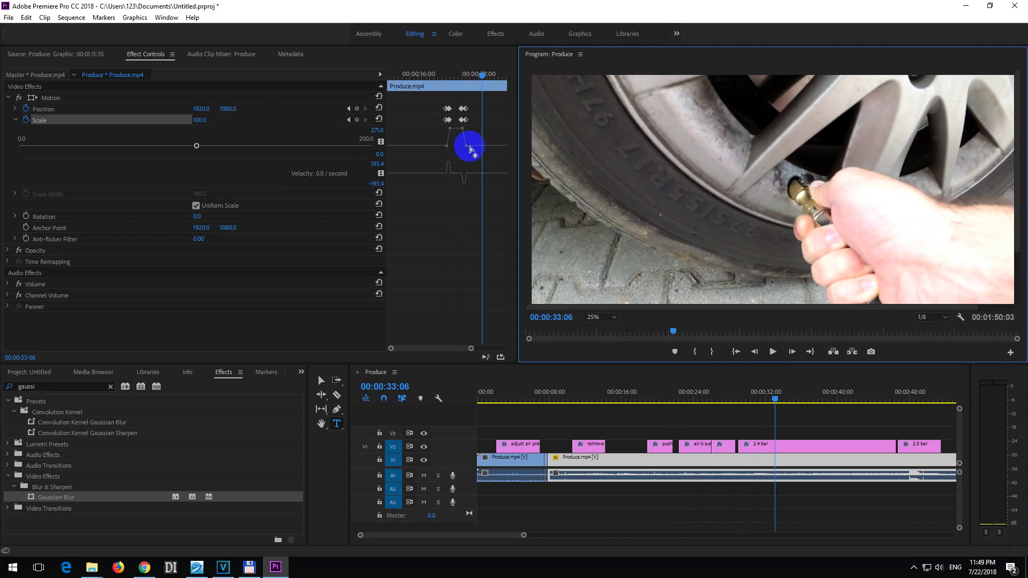
Delay the last scale keyframe to about 00:00:31:50 and play back the slower zoom-out from 00:00:25:02.
click(465, 120)
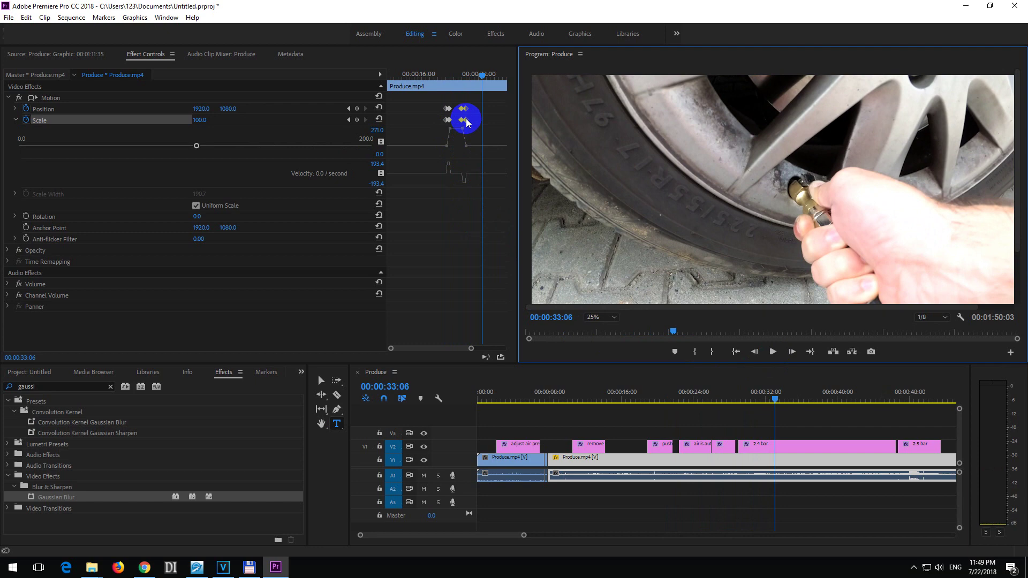
drag(466, 122, 478, 124)
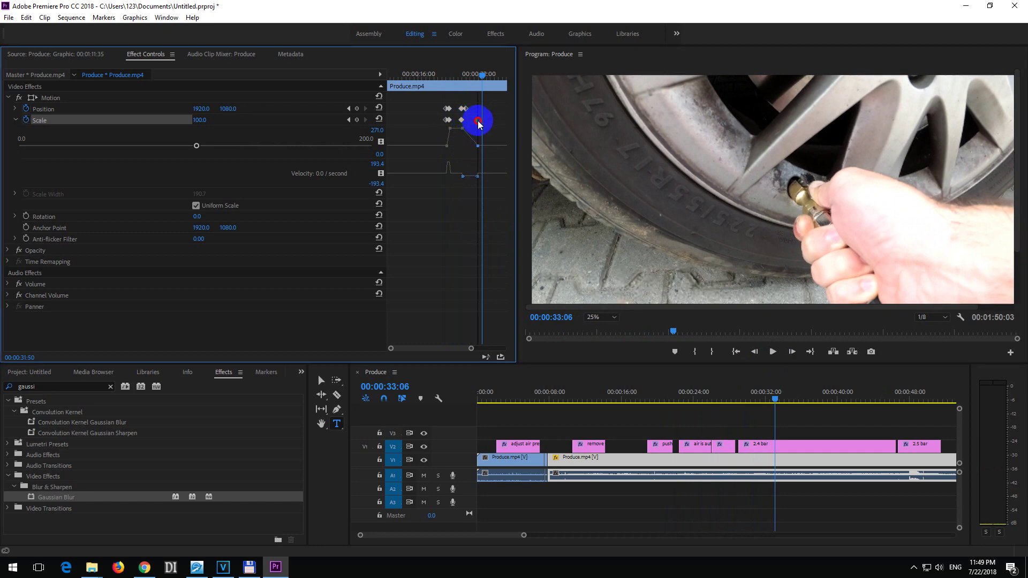
click(535, 184)
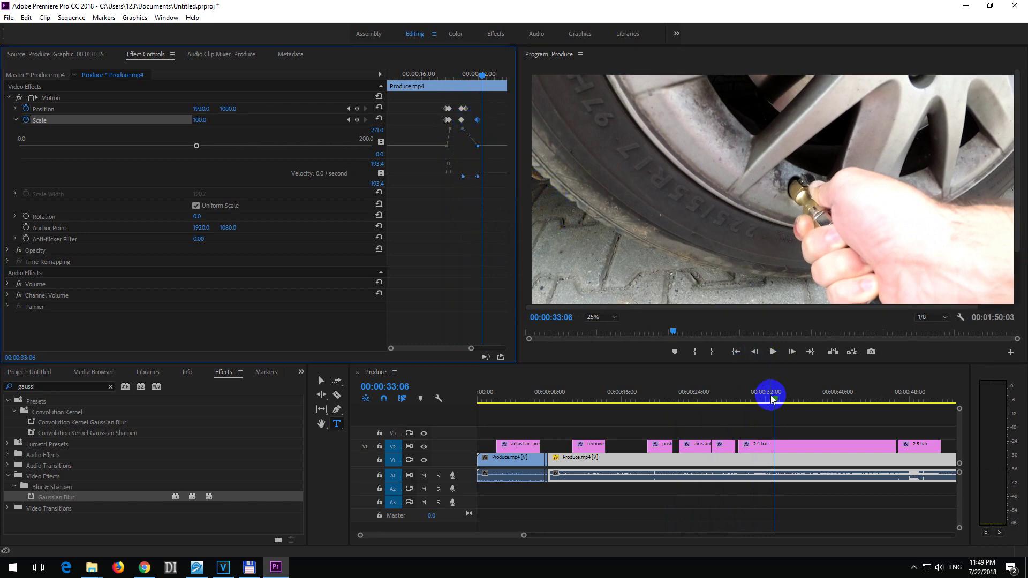
click(445, 72)
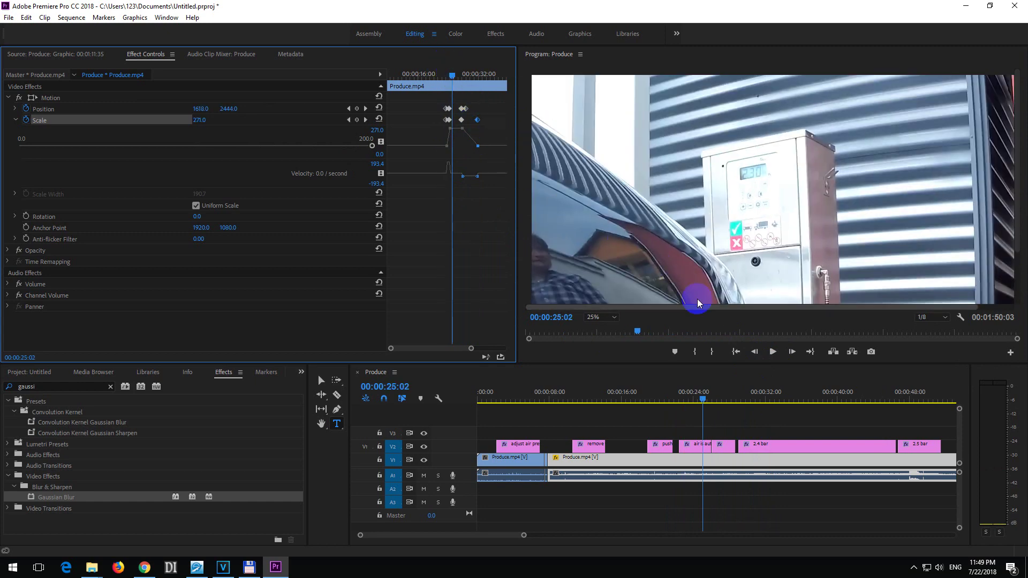
click(772, 352)
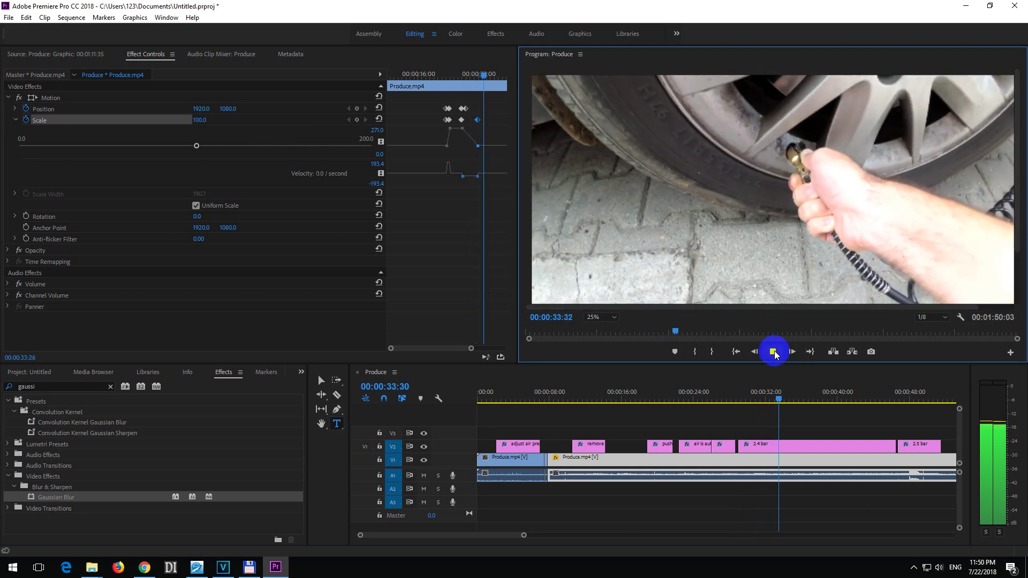
Shift the last scale keyframe back to 00:00:28:47, and move both final position and scale keyframes to about 00:00:28:07 for a faster zoom-out.
key(space)
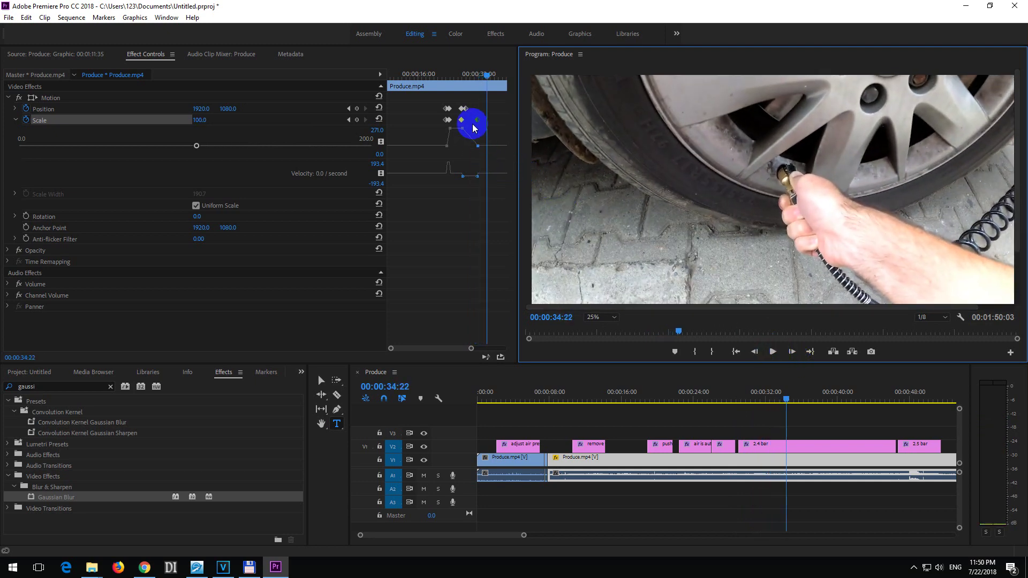
drag(478, 123, 471, 122)
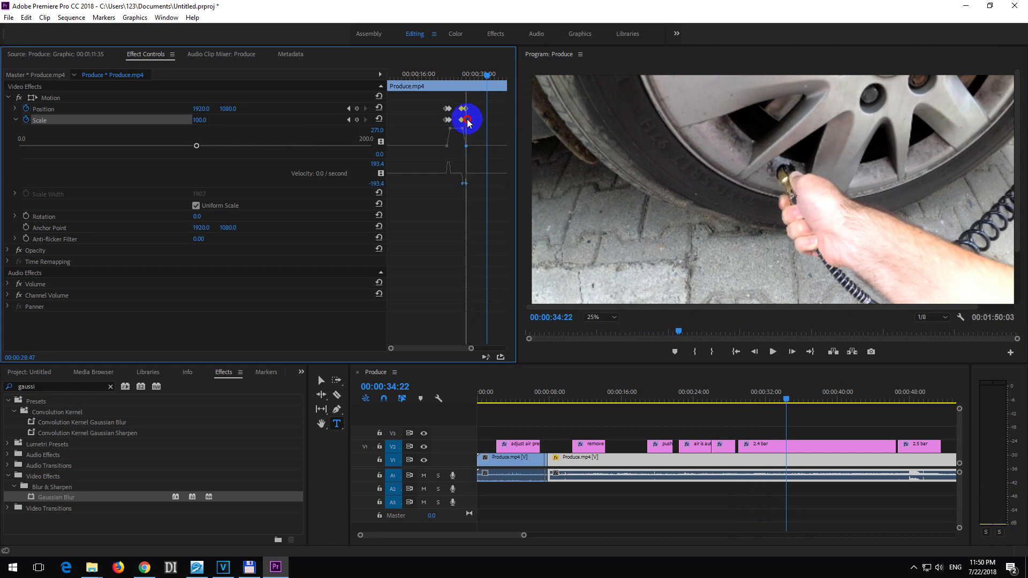
click(493, 130)
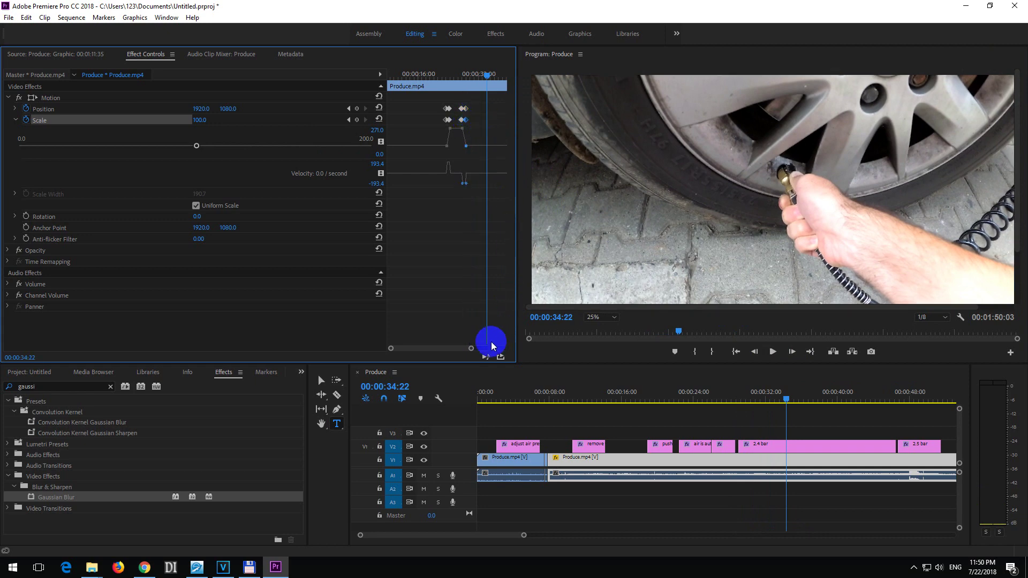
drag(471, 350, 437, 351)
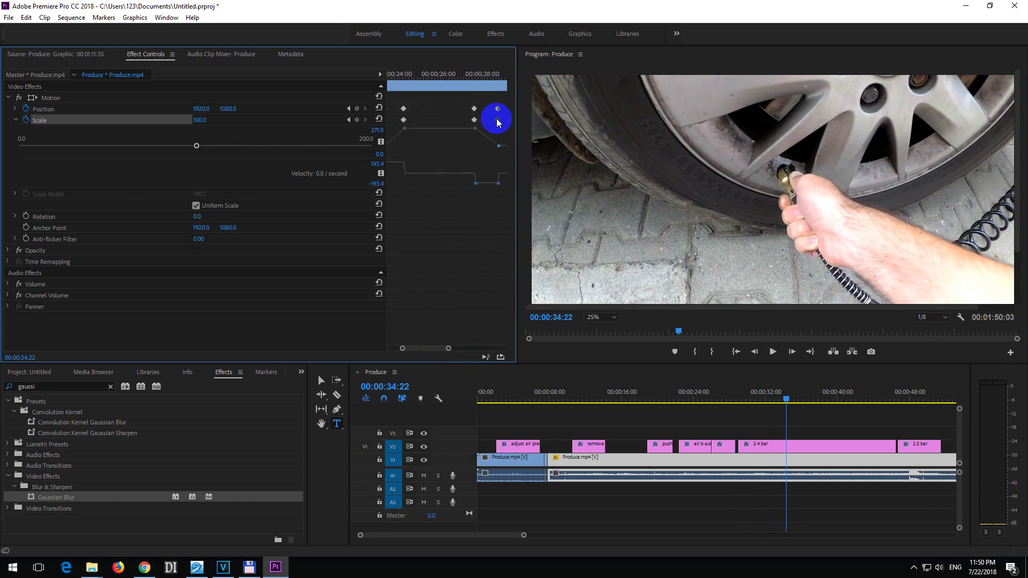
mouse_move(496, 118)
mouse_down()
mouse_move(483, 122)
mouse_move(497, 109)
mouse_move(484, 109)
mouse_up()
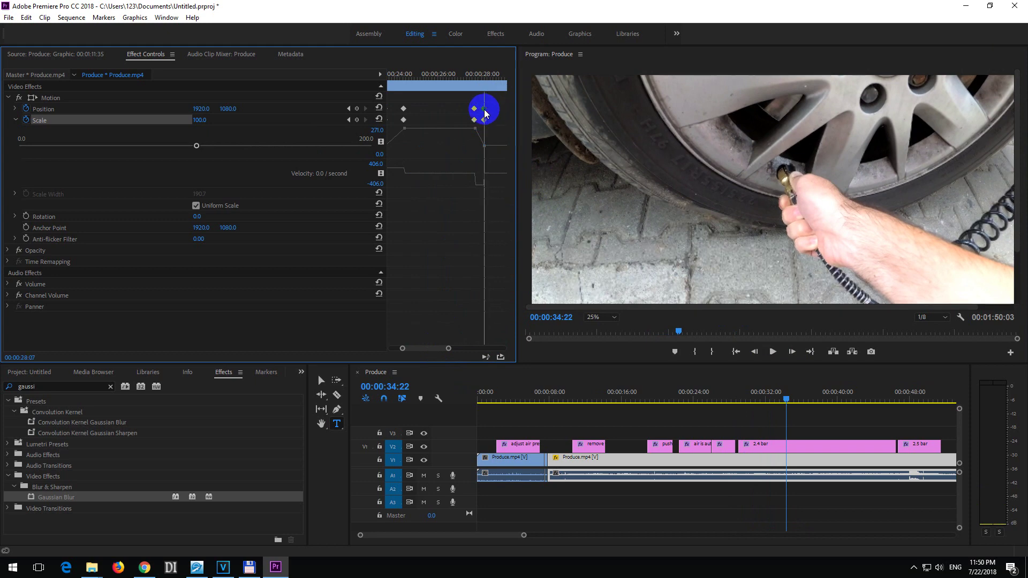
Play back the shortened zoom-out from shortly before its start until 00:00:30:56.
click(448, 75)
click(771, 353)
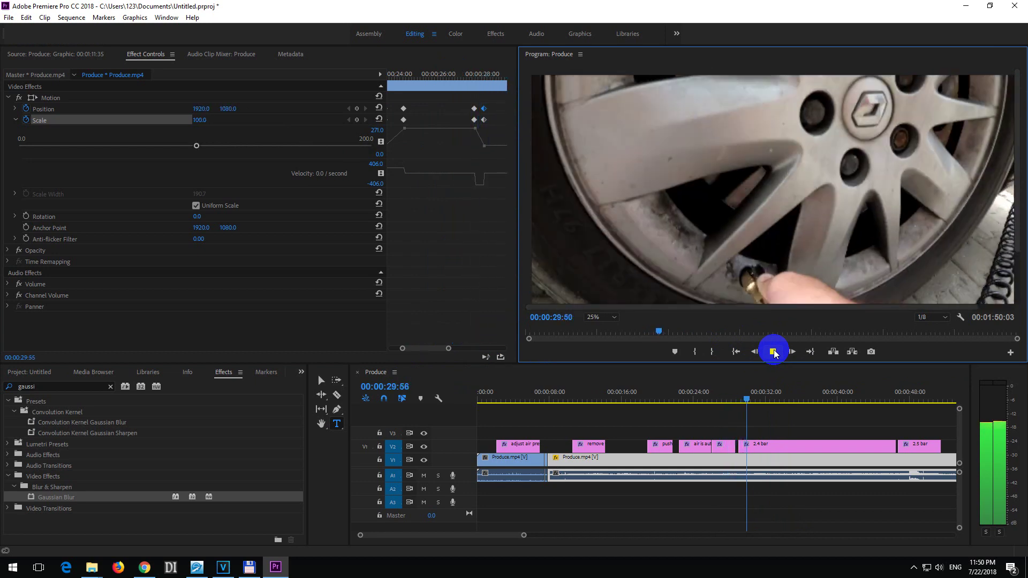
click(774, 353)
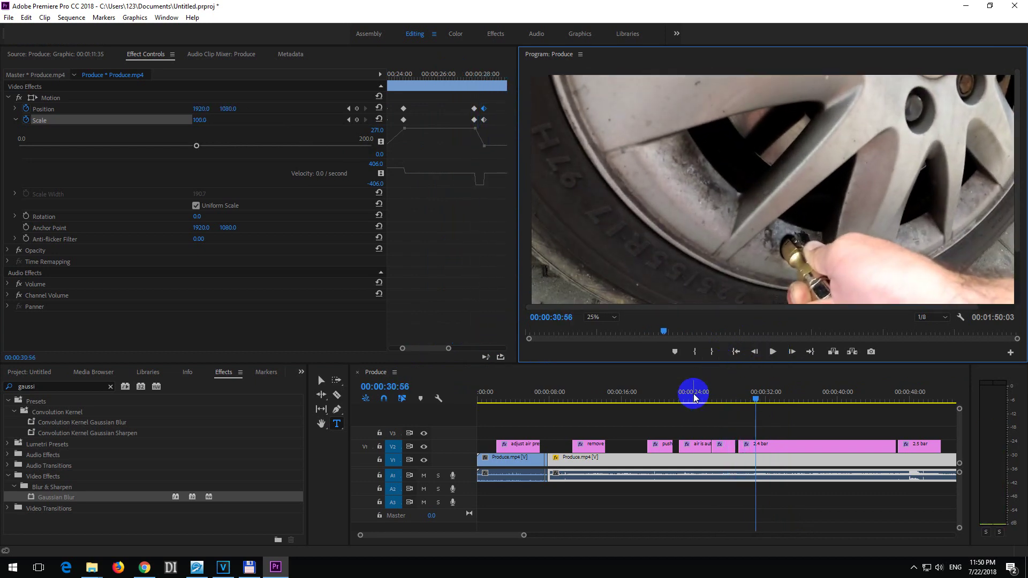